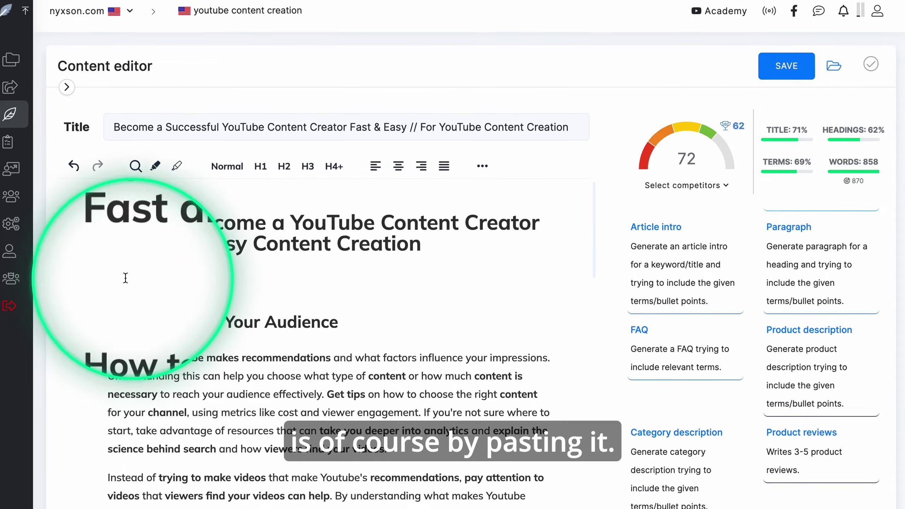
Step: Paste the prepared article below the H1, raising the score from 72 to 80, and open content options
{"action": "left_click", "coordinate": [788, 301]}
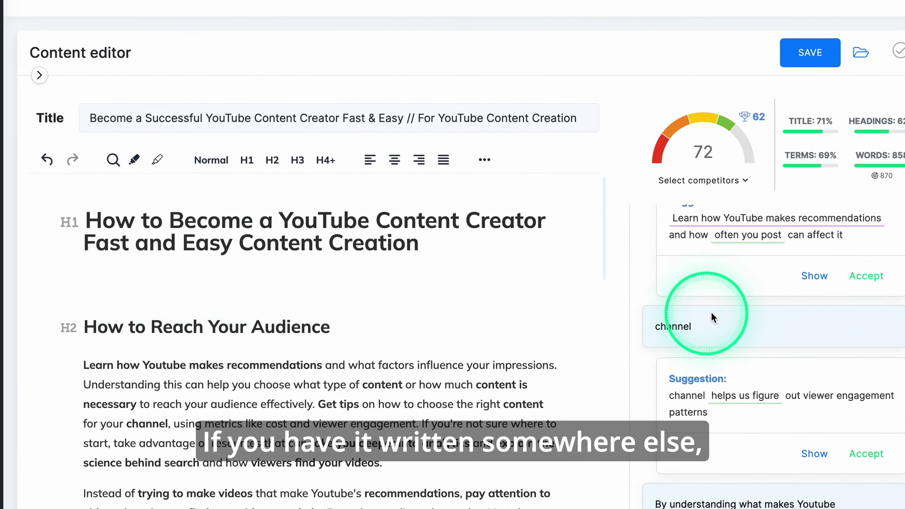
{"action": "left_click", "coordinate": [89, 284]}
{"action": "key", "text": "ctrl+v"}
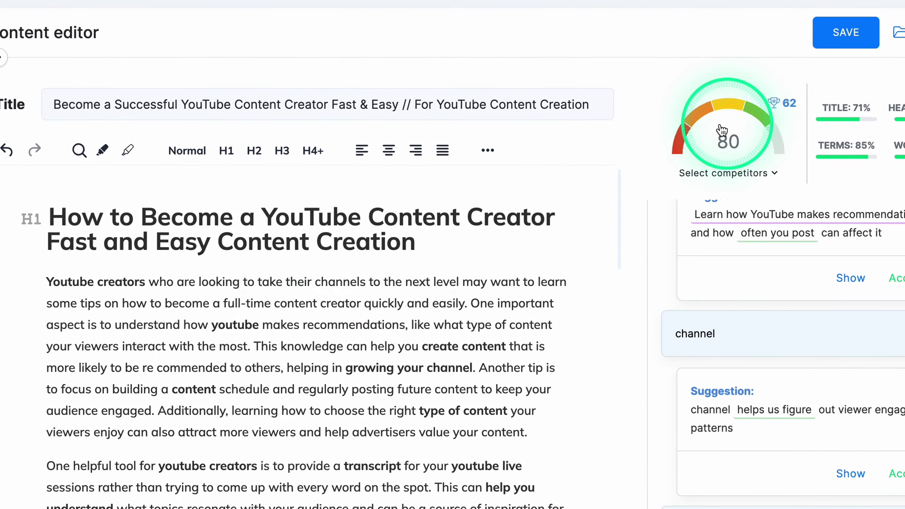
{"action": "scroll", "coordinate": [383, 321], "scroll_direction": "down", "scroll_amount": 3}
{"action": "scroll", "coordinate": [377, 298], "scroll_direction": "up", "scroll_amount": 2}
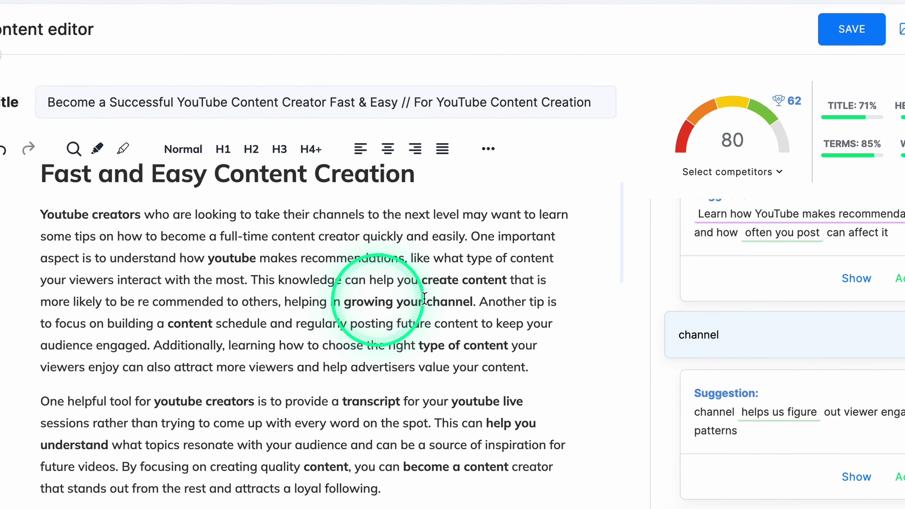
{"action": "left_click", "coordinate": [1, 54]}
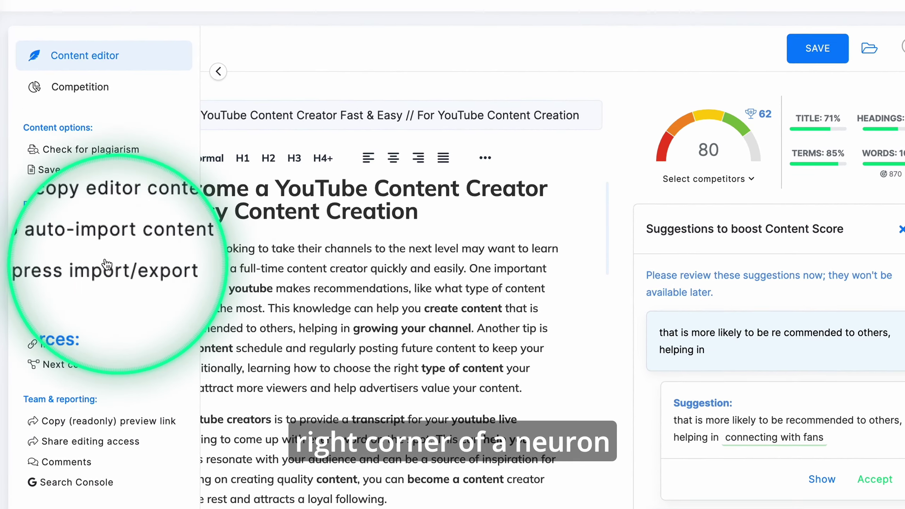
Step: Open the auto-import from URL dialog and expand its advanced settings
{"action": "left_click", "coordinate": [103, 247]}
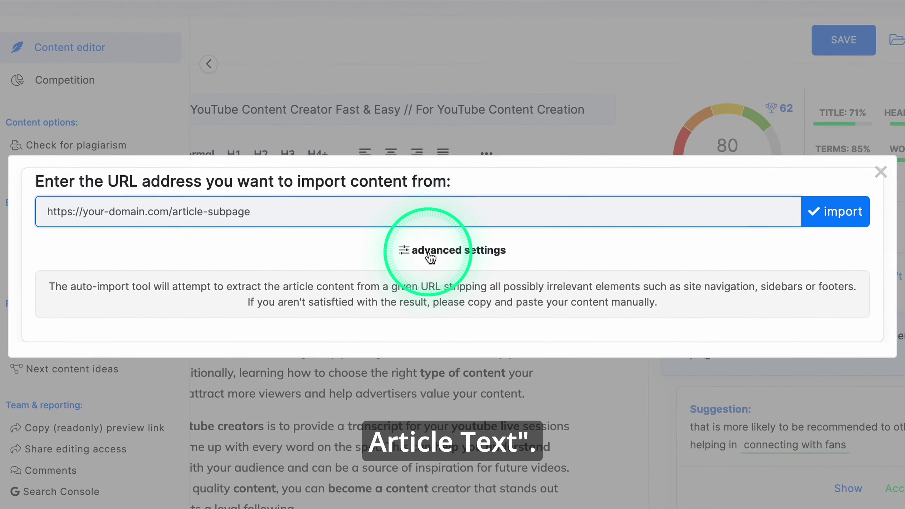
{"action": "left_click", "coordinate": [429, 254]}
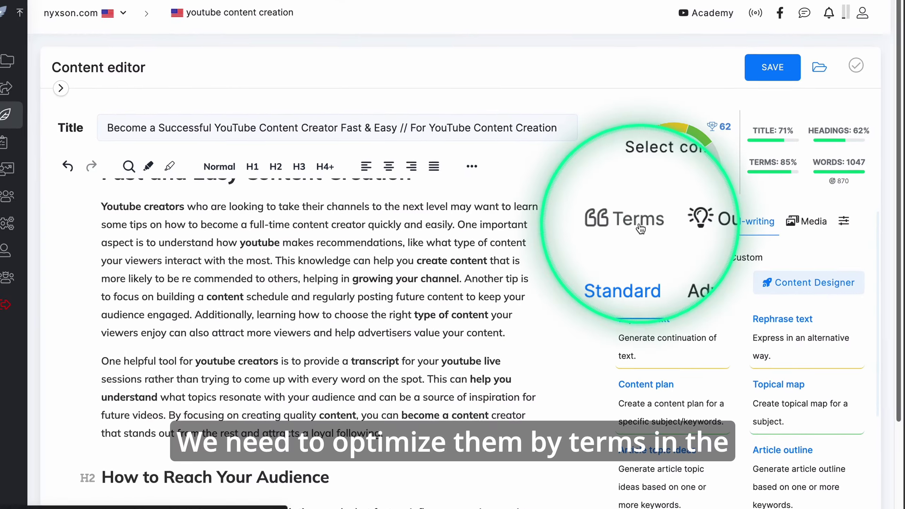
Step: Show the Headings term suggestions, such as creator at 42% and transcript at 57%
{"action": "left_click", "coordinate": [638, 216]}
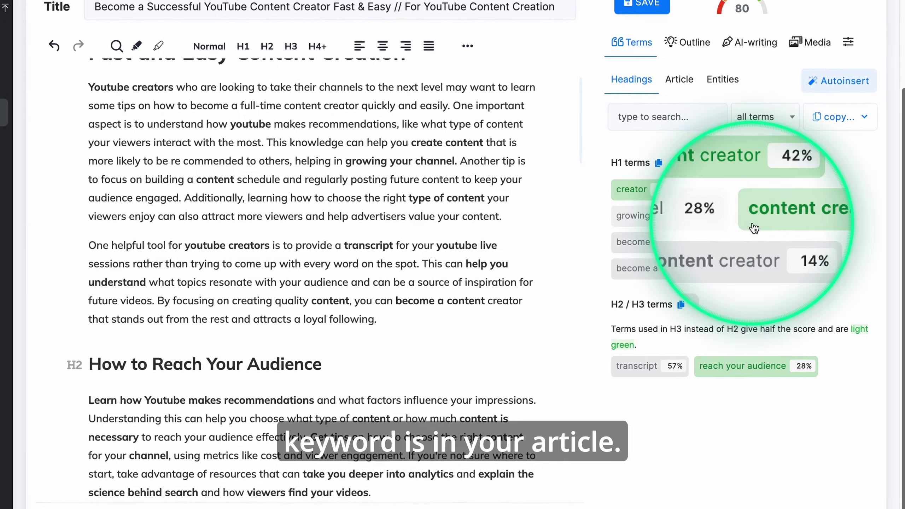
{"action": "left_click", "coordinate": [766, 118]}
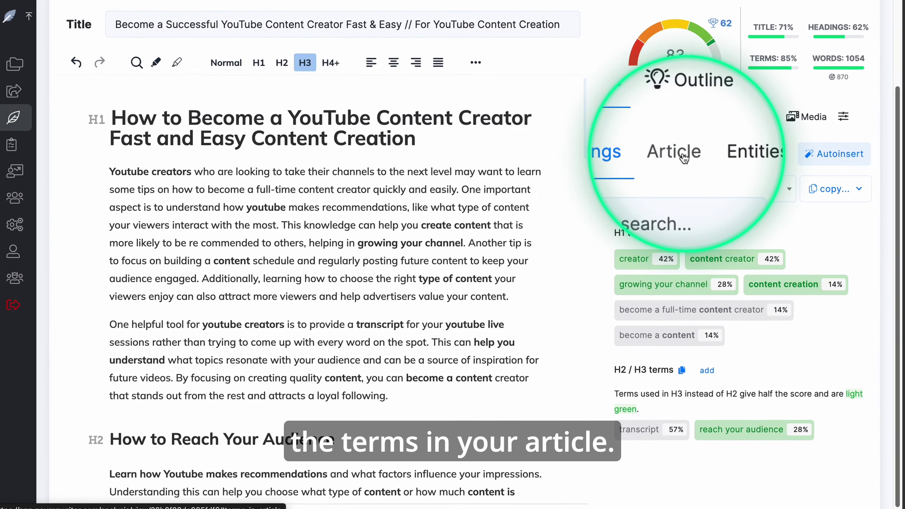
Step: Browse the basic and extended Article term suggestions and open the 'content creation' term menu
{"action": "left_click", "coordinate": [681, 153]}
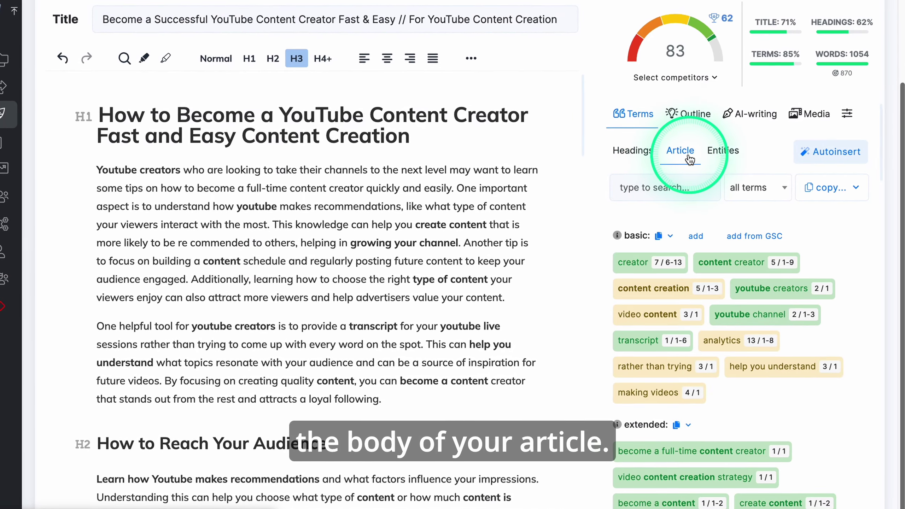
{"action": "scroll", "coordinate": [802, 268], "scroll_direction": "down", "scroll_amount": 3}
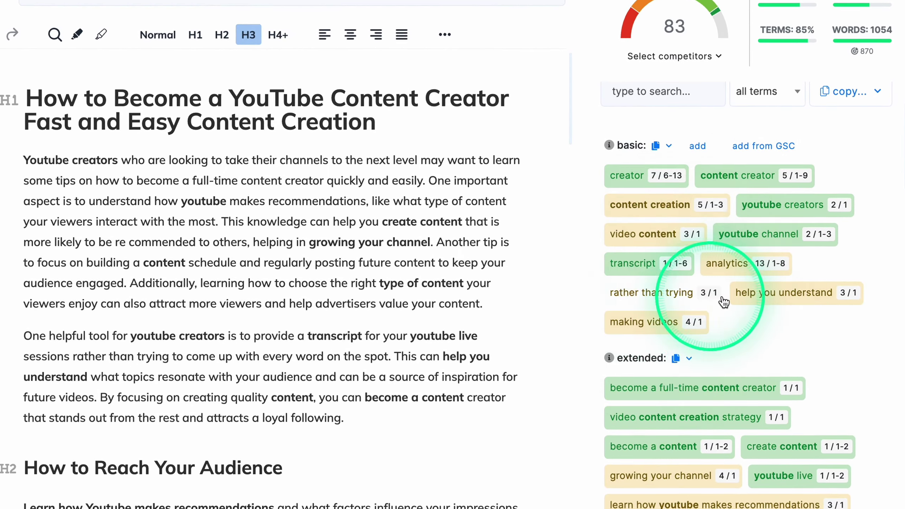
{"action": "scroll", "coordinate": [817, 320], "scroll_direction": "down", "scroll_amount": 3}
{"action": "scroll", "coordinate": [817, 321], "scroll_direction": "down", "scroll_amount": 3}
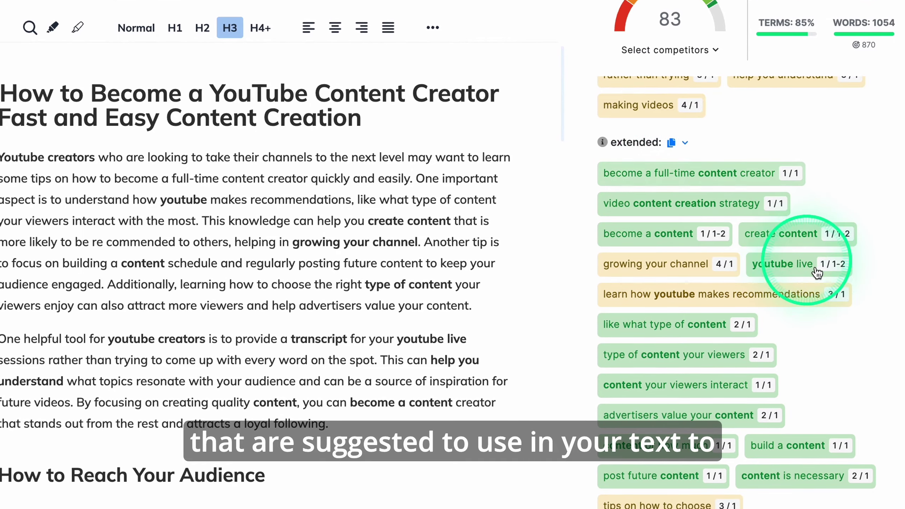
{"action": "scroll", "coordinate": [863, 353], "scroll_direction": "down", "scroll_amount": 3}
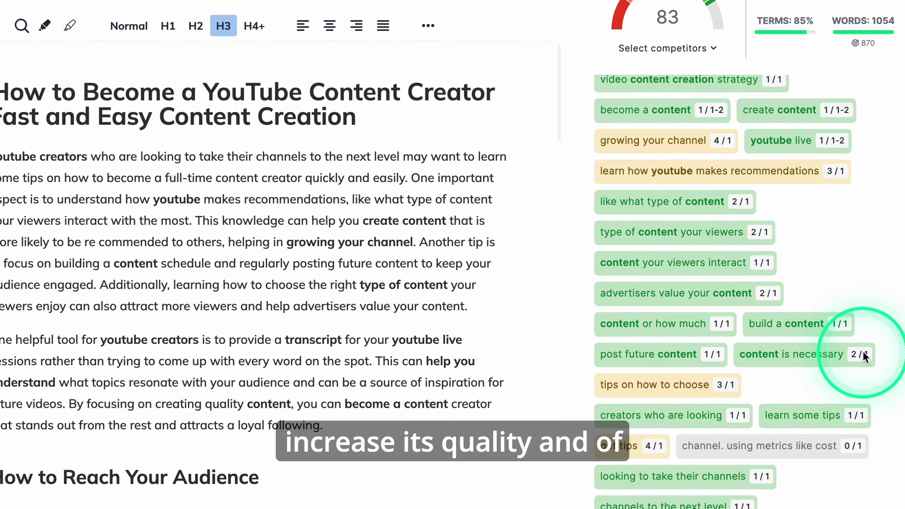
{"action": "scroll", "coordinate": [864, 355], "scroll_direction": "down", "scroll_amount": 7}
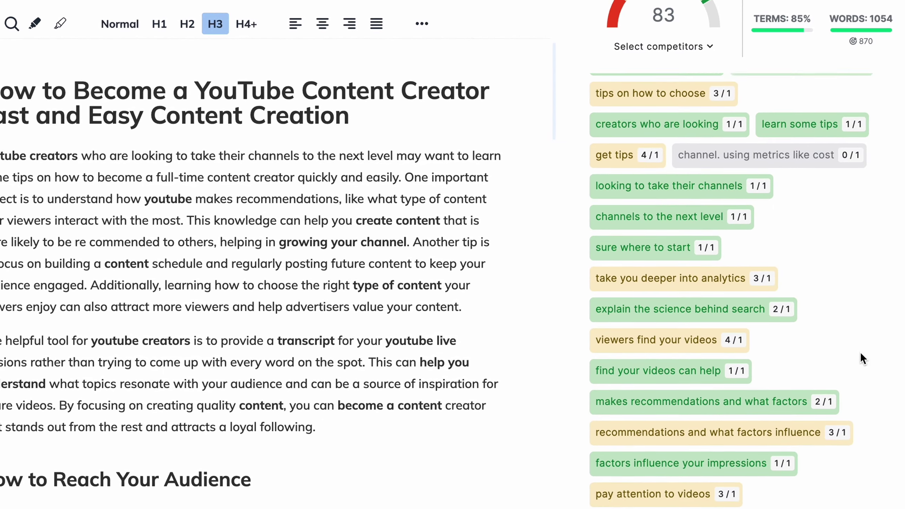
{"action": "scroll", "coordinate": [860, 352], "scroll_direction": "down", "scroll_amount": 15}
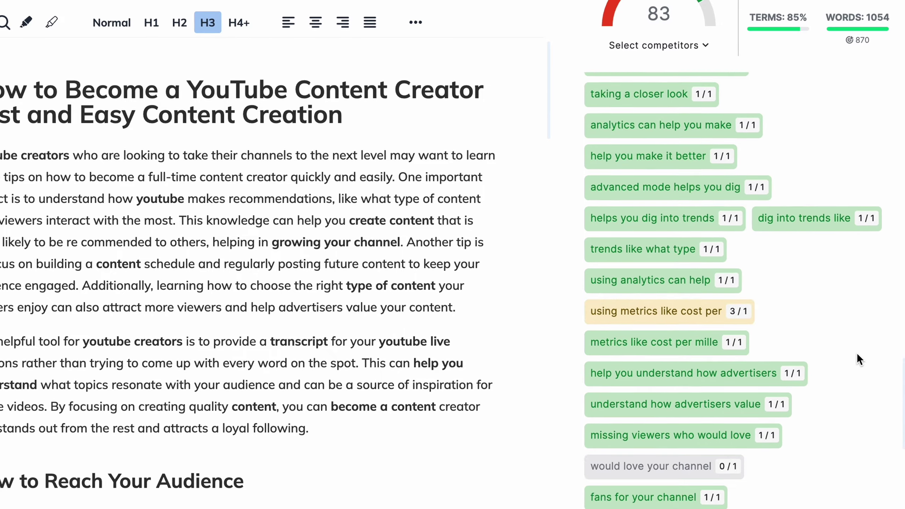
{"action": "scroll", "coordinate": [856, 352], "scroll_direction": "down", "scroll_amount": 13}
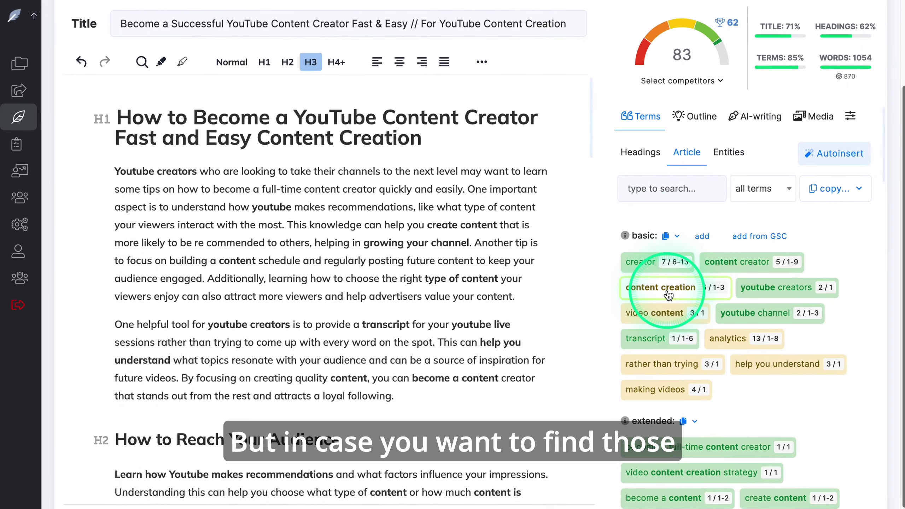
{"action": "left_click", "coordinate": [667, 293]}
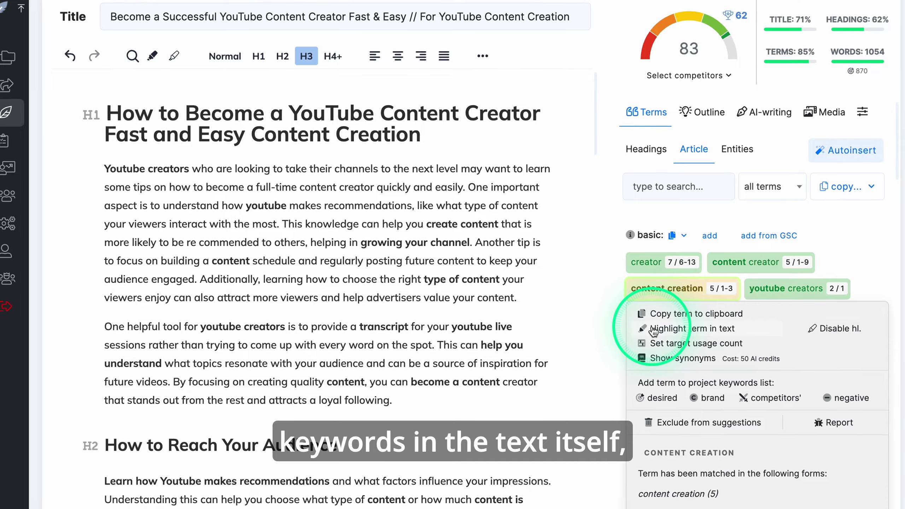
Step: Highlight the term 'content creation' in the text and review its occurrences through the article
{"action": "left_click", "coordinate": [686, 329]}
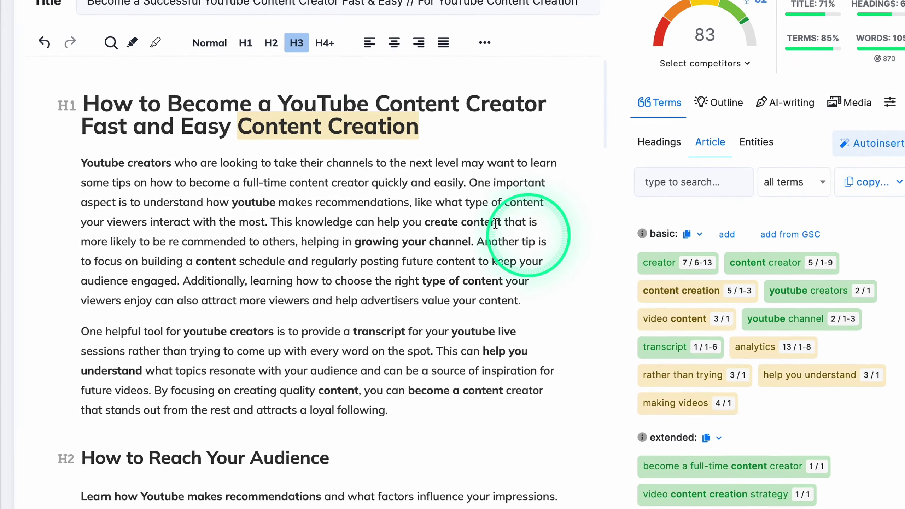
{"action": "scroll", "coordinate": [414, 271], "scroll_direction": "down", "scroll_amount": 20}
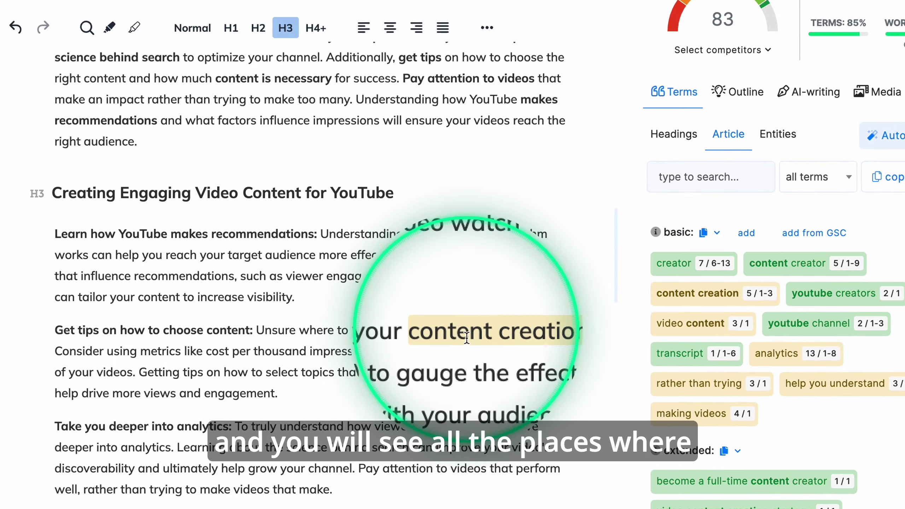
{"action": "scroll", "coordinate": [462, 339], "scroll_direction": "down", "scroll_amount": 9}
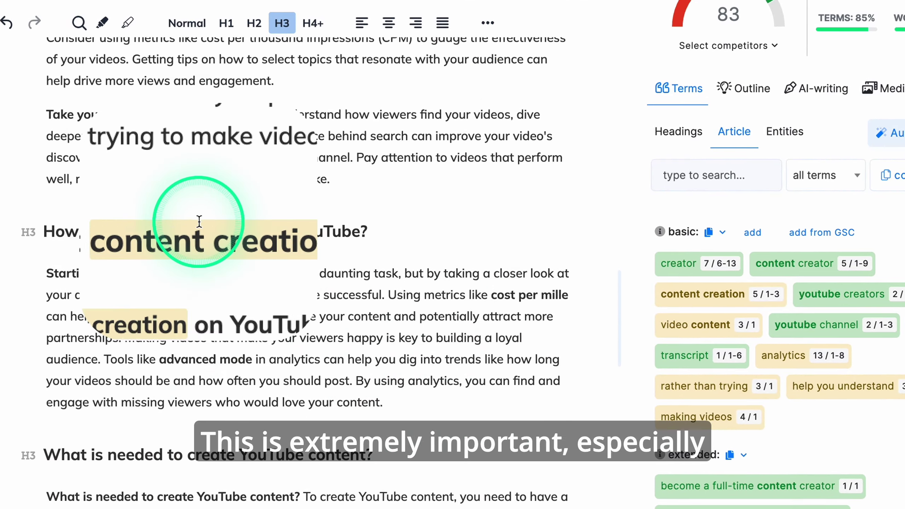
{"action": "scroll", "coordinate": [333, 230], "scroll_direction": "down", "scroll_amount": 10}
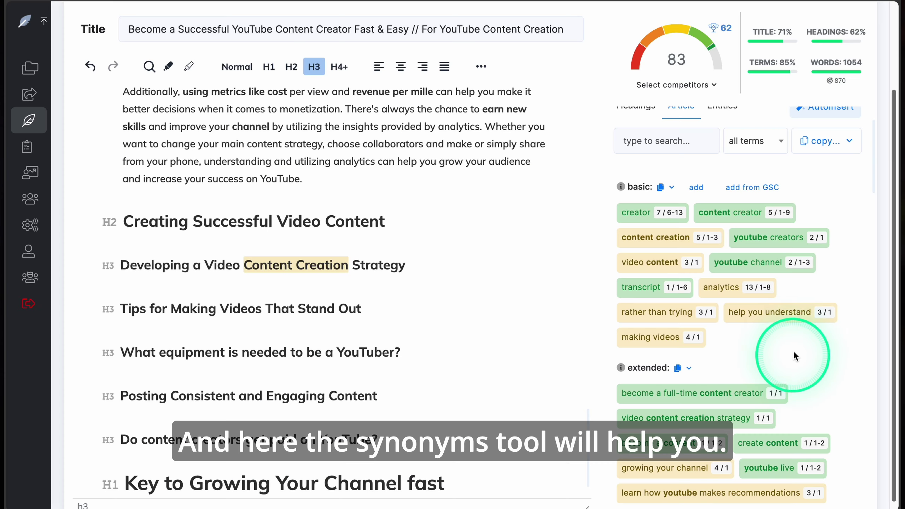
Step: Show suggested synonyms for 'analytics' and copy 'insights' to the clipboard
{"action": "left_click", "coordinate": [728, 291]}
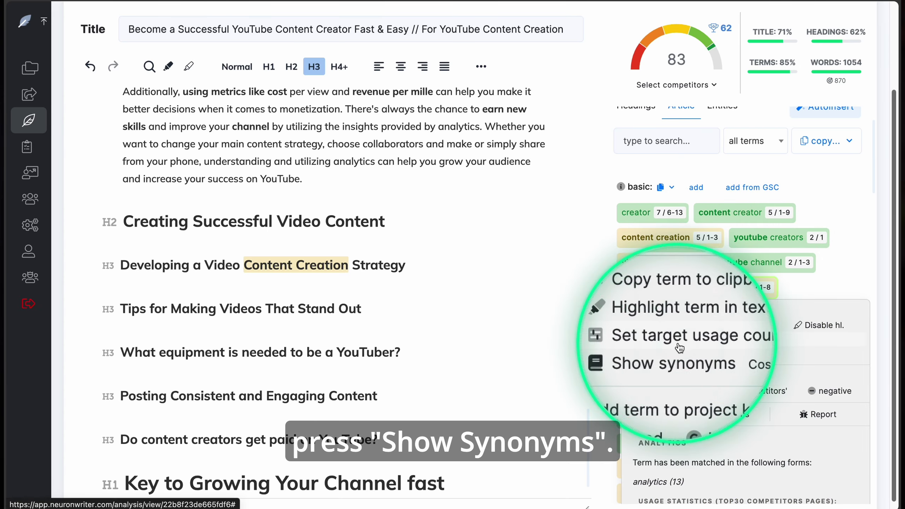
{"action": "left_click", "coordinate": [665, 358]}
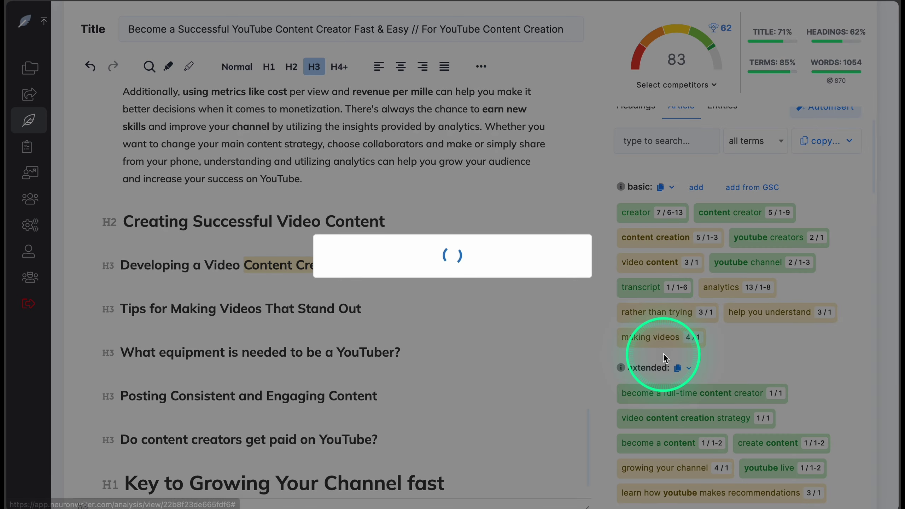
{"action": "left_click", "coordinate": [476, 294]}
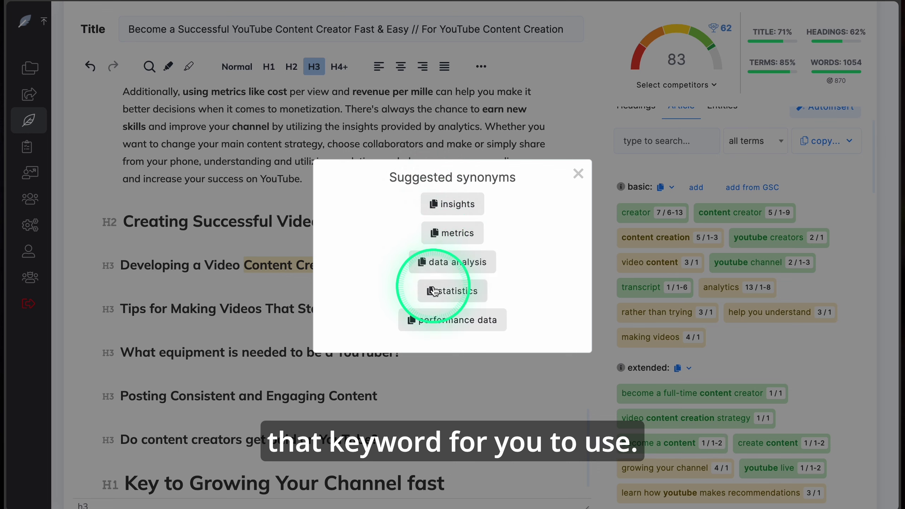
{"action": "left_click", "coordinate": [460, 203]}
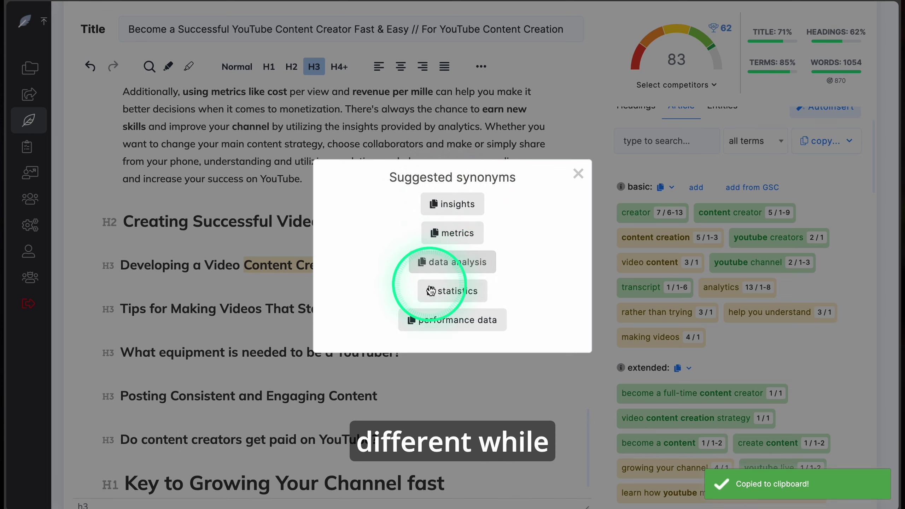
{"action": "left_click", "coordinate": [579, 176]}
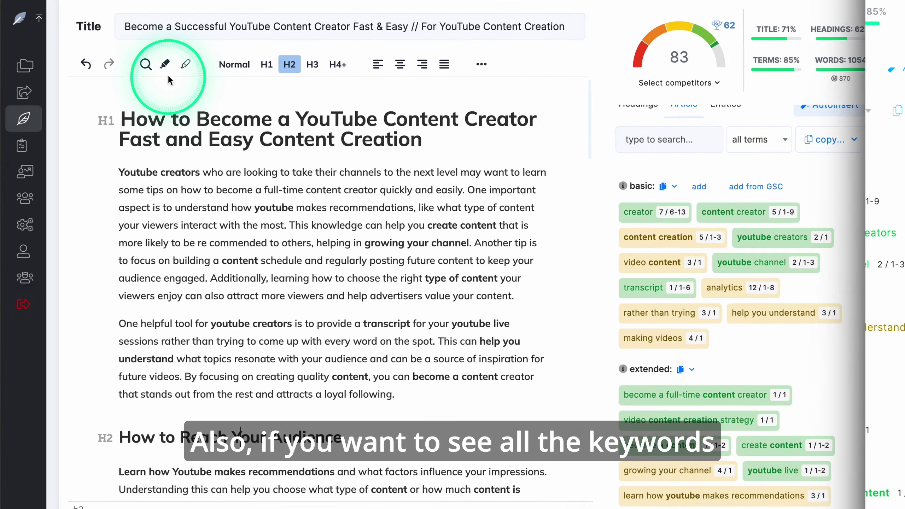
Step: Refresh the green and yellow highlights of used terms, review the article, then disable highlighting
{"action": "left_click", "coordinate": [167, 72]}
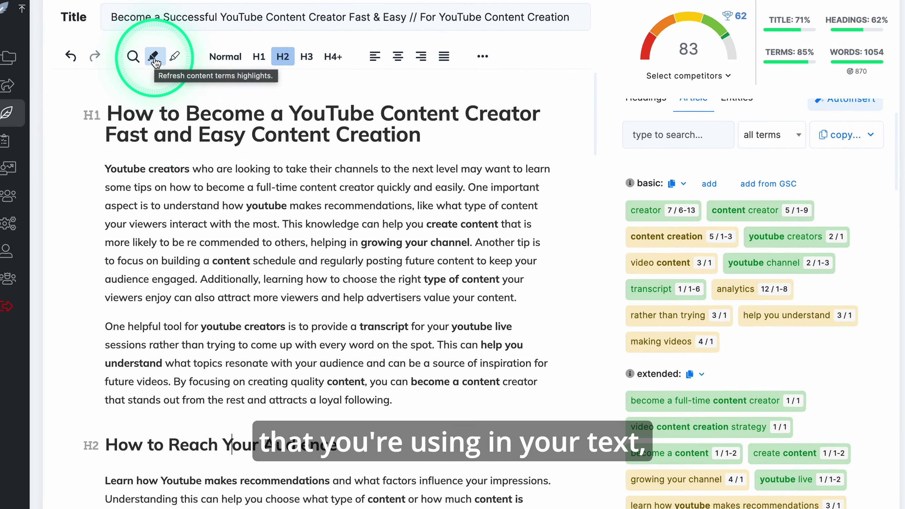
{"action": "left_click", "coordinate": [148, 57]}
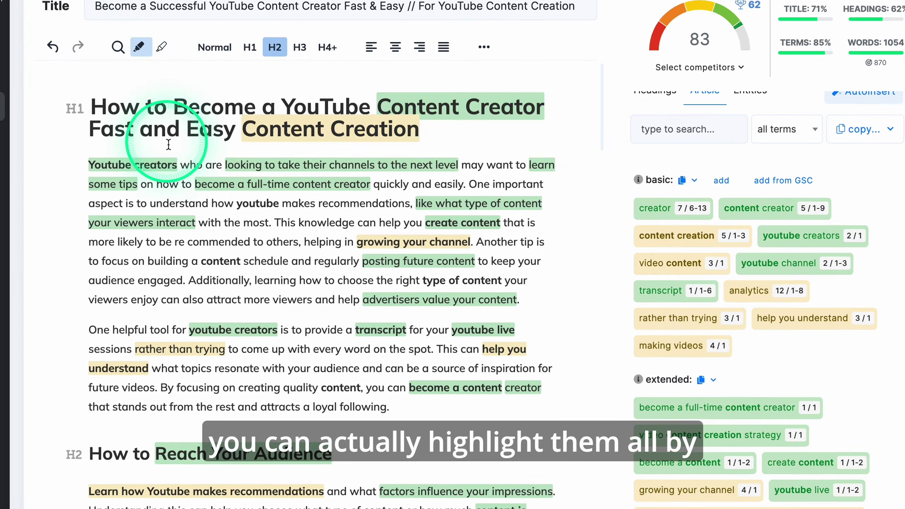
{"action": "scroll", "coordinate": [290, 343], "scroll_direction": "down", "scroll_amount": 20}
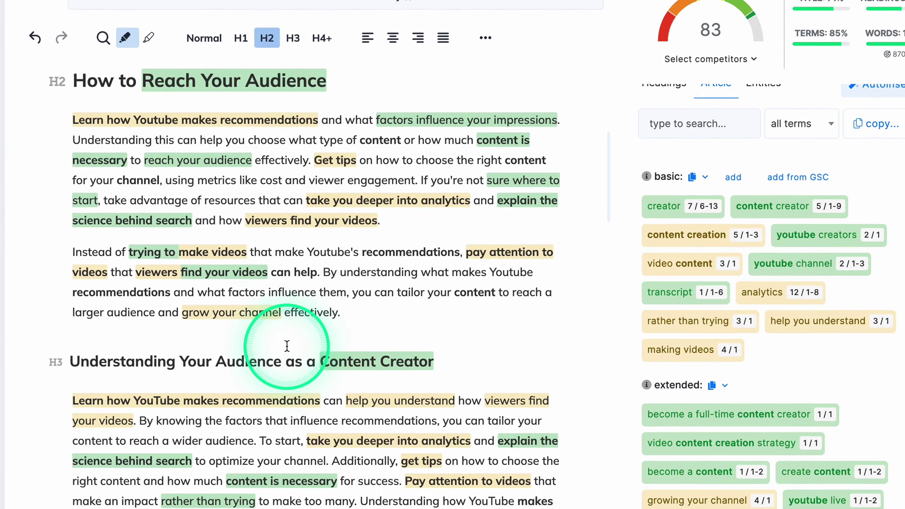
{"action": "scroll", "coordinate": [284, 348], "scroll_direction": "down", "scroll_amount": 15}
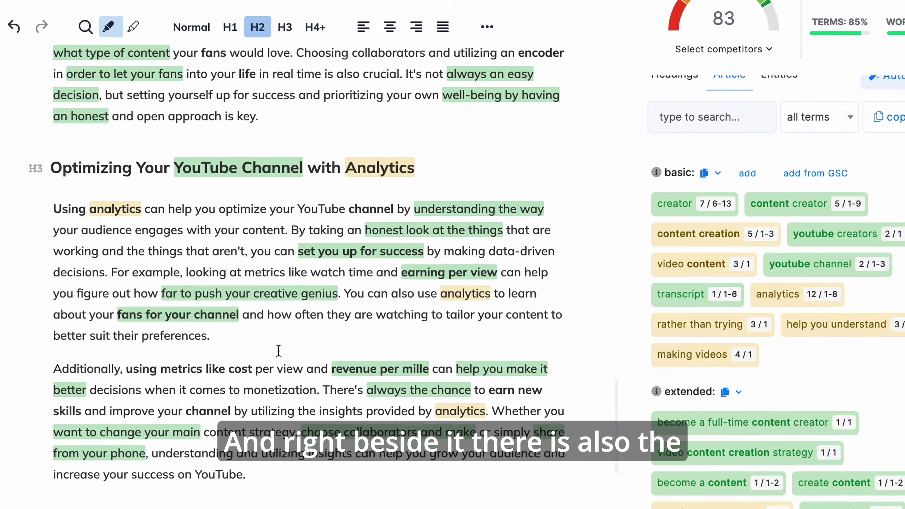
{"action": "scroll", "coordinate": [278, 351], "scroll_direction": "down", "scroll_amount": 5}
{"action": "scroll", "coordinate": [278, 350], "scroll_direction": "up", "scroll_amount": 20}
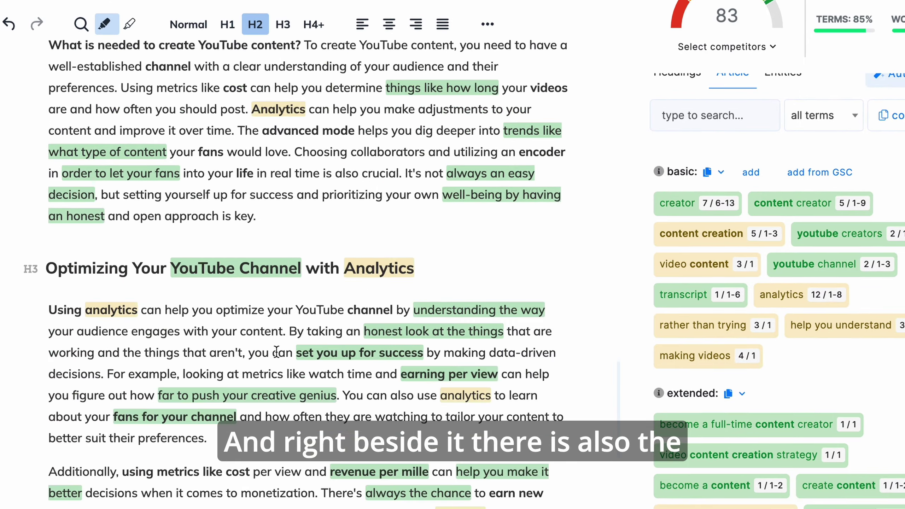
{"action": "left_click", "coordinate": [140, 32]}
{"action": "left_click", "coordinate": [125, 22]}
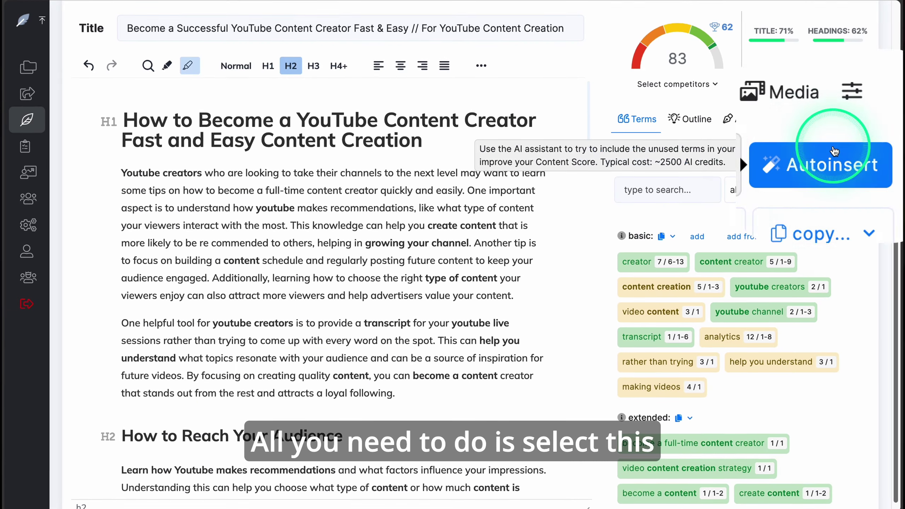
Step: Run Autoinsert to generate AI sentence suggestions for terms like youtube and content
{"action": "left_click", "coordinate": [831, 159]}
{"action": "left_click", "coordinate": [186, 271]}
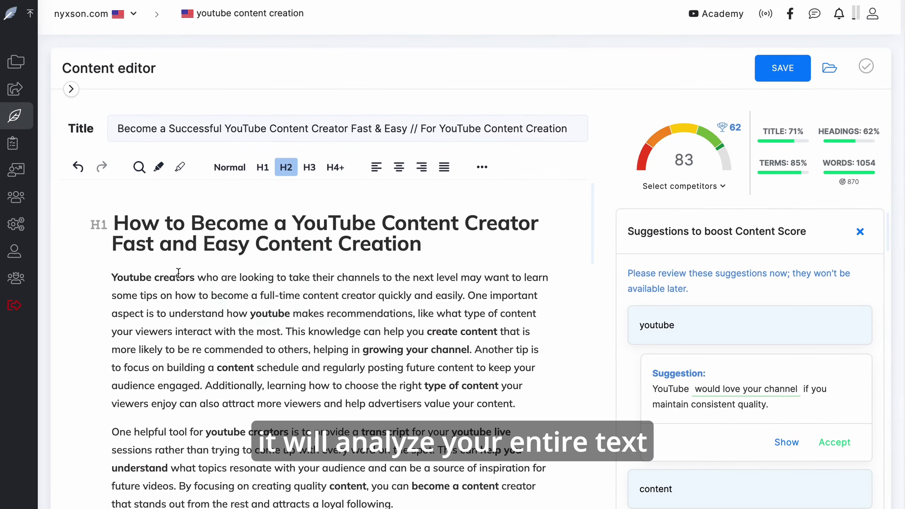
Step: Preview the youtube occurrences and accept the suggested YouTube sentence into the opening paragraph
{"action": "left_click", "coordinate": [791, 425]}
{"action": "left_click", "coordinate": [539, 402]}
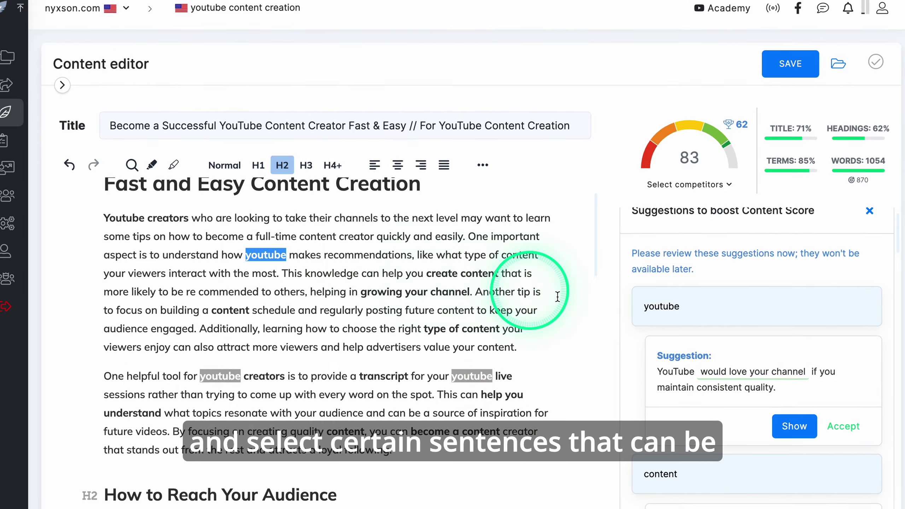
{"action": "scroll", "coordinate": [707, 343], "scroll_direction": "down", "scroll_amount": 1}
{"action": "scroll", "coordinate": [707, 343], "scroll_direction": "down", "scroll_amount": 3}
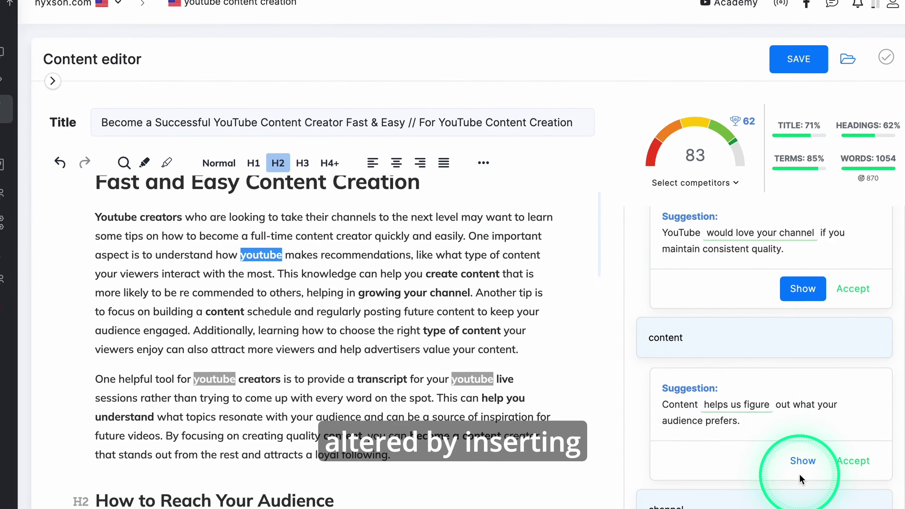
{"action": "left_click", "coordinate": [802, 461]}
{"action": "left_click", "coordinate": [749, 289]}
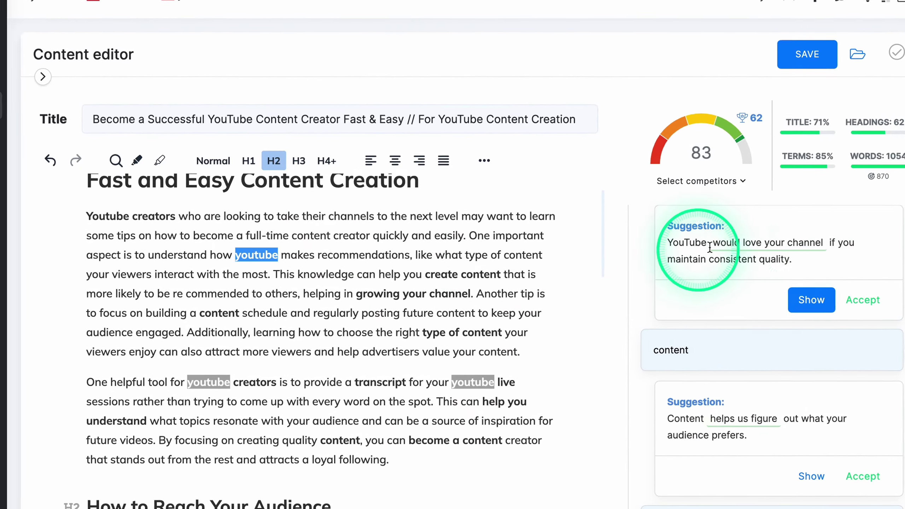
{"action": "left_click", "coordinate": [860, 289]}
Step: Accept the suggested Content sentence and review the updated article, score holding at 83
{"action": "scroll", "coordinate": [717, 303], "scroll_direction": "down", "scroll_amount": 3}
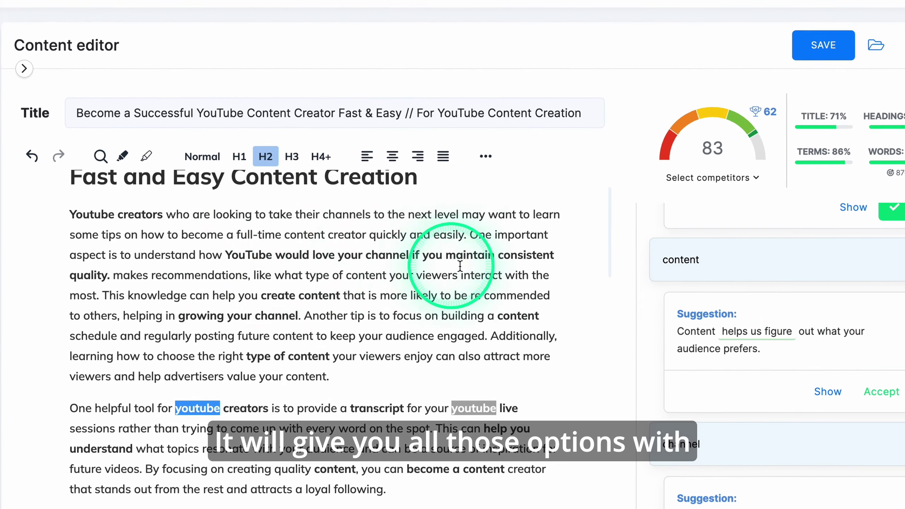
{"action": "left_click", "coordinate": [833, 393]}
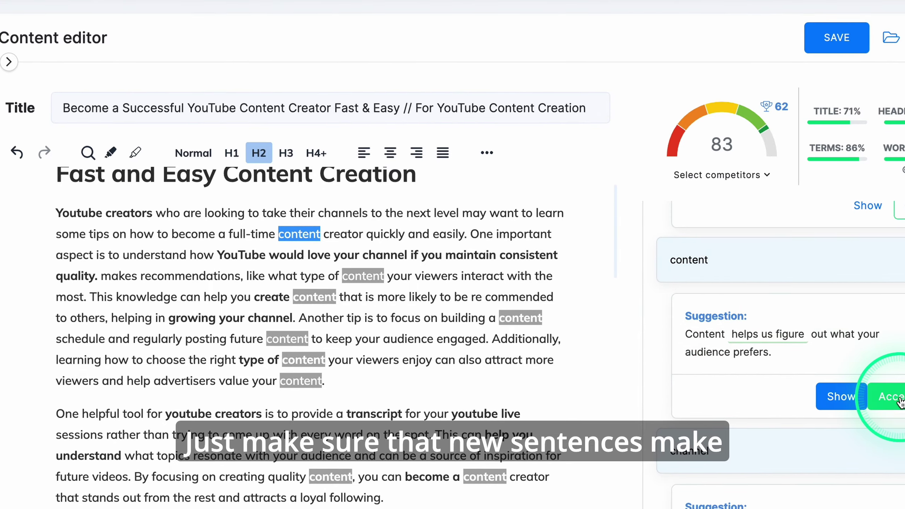
{"action": "left_click", "coordinate": [796, 398]}
{"action": "scroll", "coordinate": [797, 398], "scroll_direction": "down", "scroll_amount": 4}
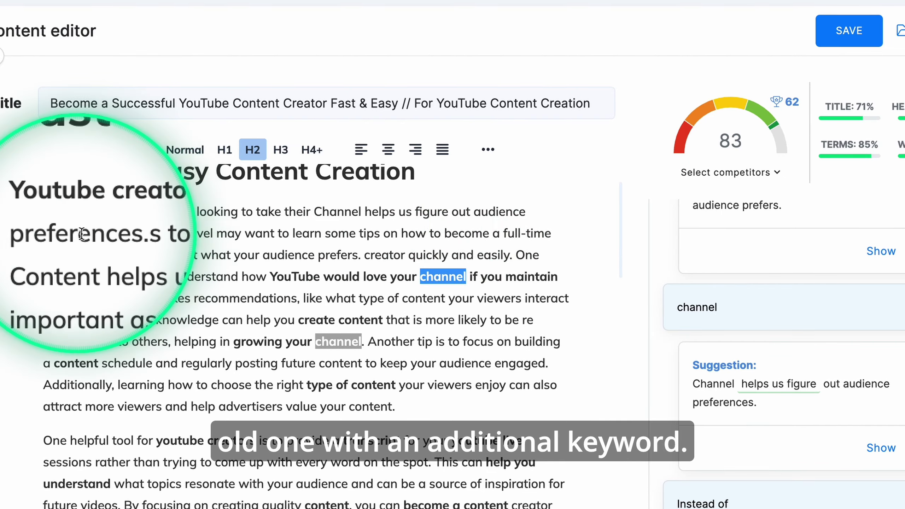
{"action": "scroll", "coordinate": [236, 186], "scroll_direction": "down", "scroll_amount": 10}
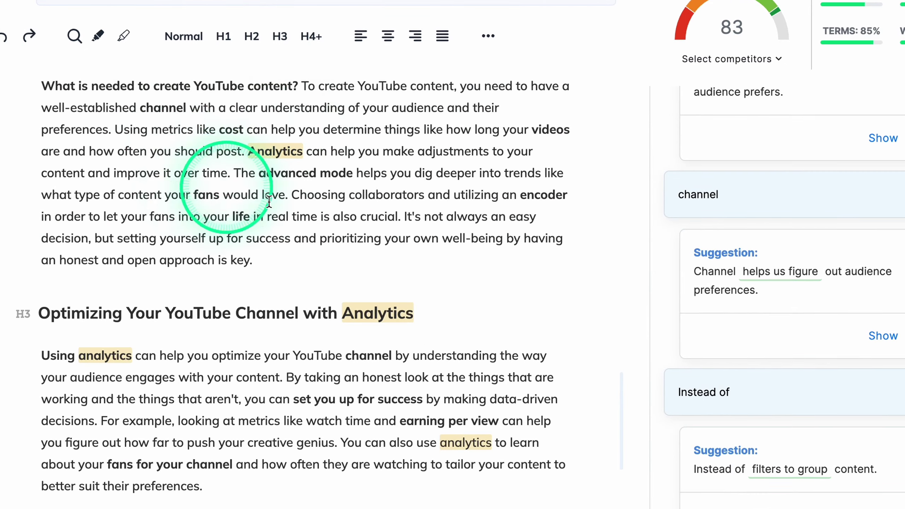